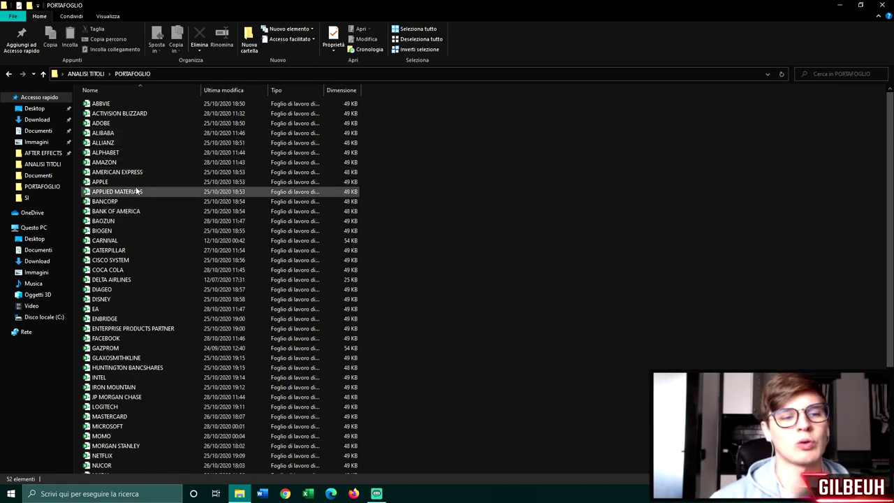
Open the AMAZON workbook, examine its combined P/E estimate and PREZZO AZIONE formulas, and close it.
double_click(129, 161)
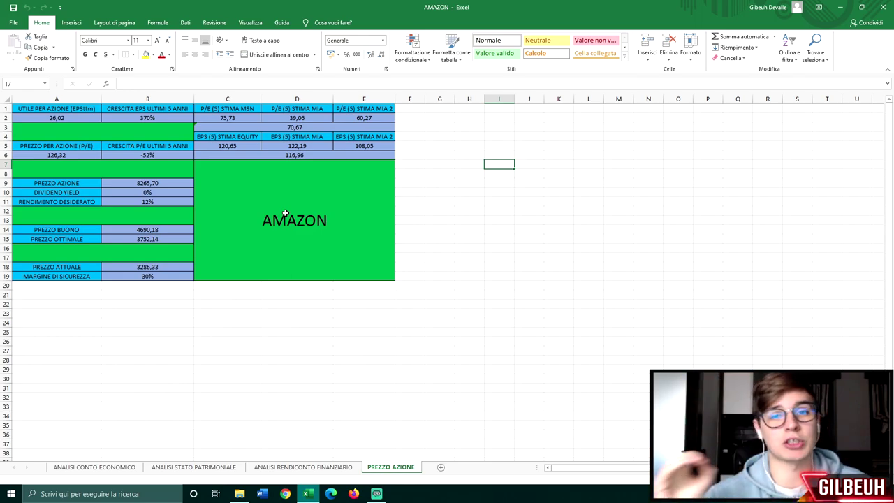
click(313, 128)
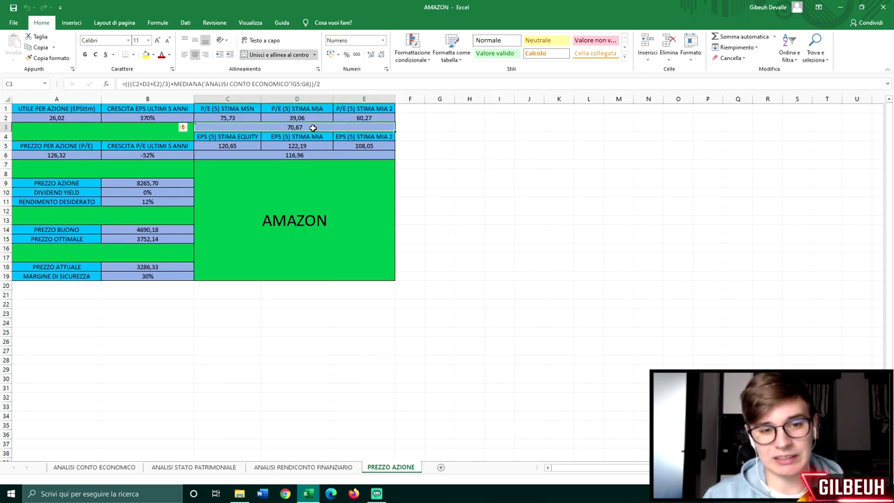
click(499, 210)
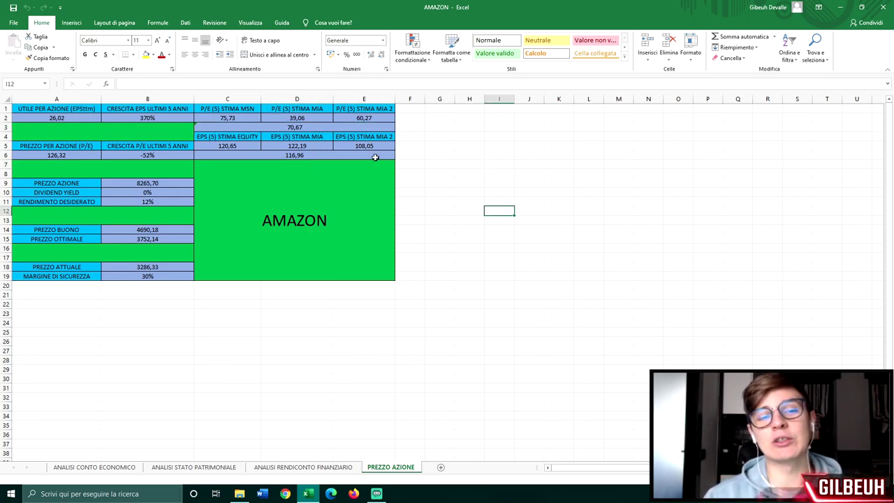
click(165, 182)
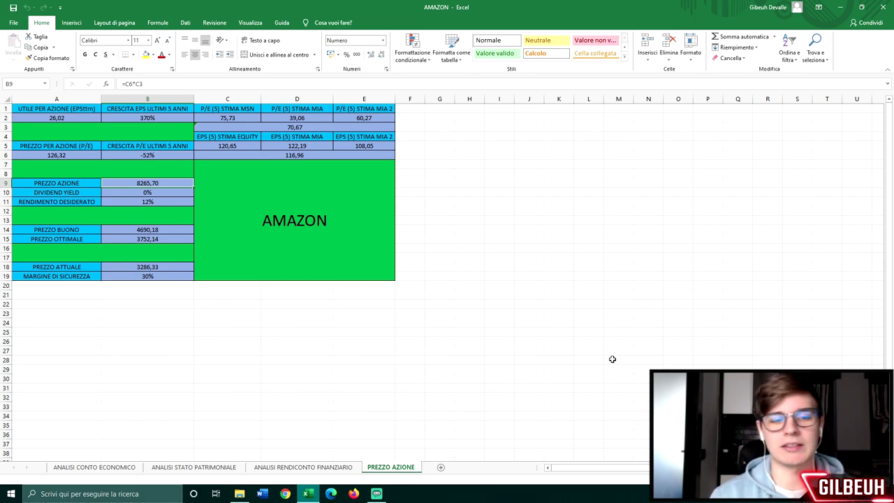
click(883, 7)
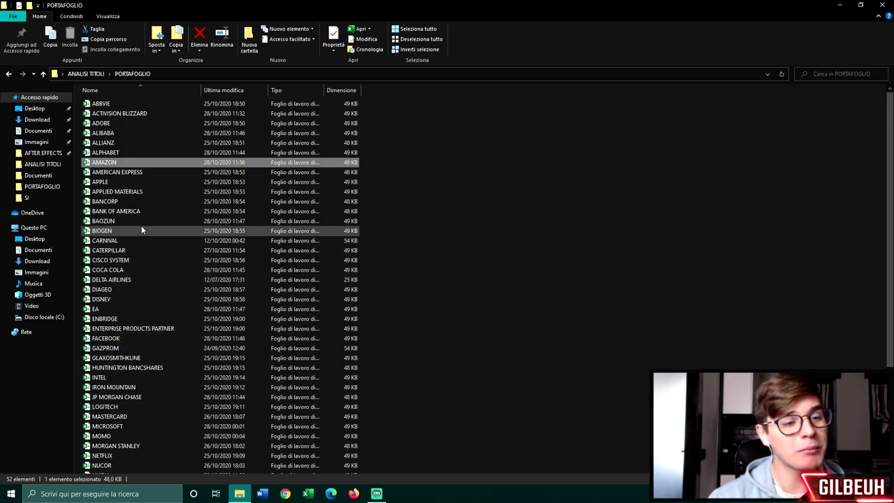
Open the ALPHABET workbook, examine its PREZZO ATTUALE and PREZZO AZIONE cells, and return to the PORTAFOGLIO folder.
double_click(120, 151)
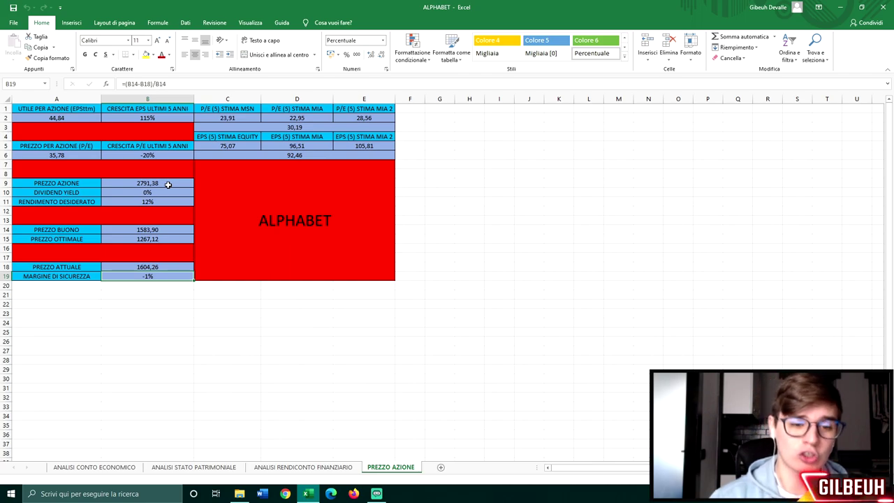
click(308, 196)
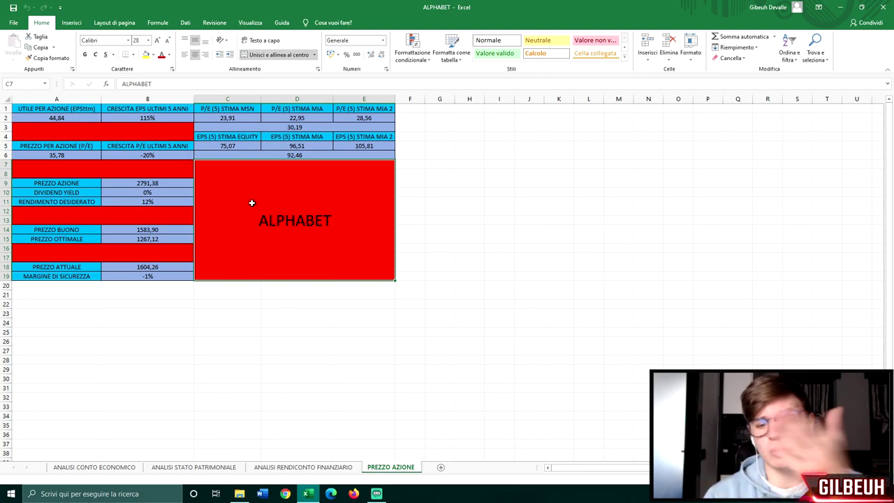
click(168, 266)
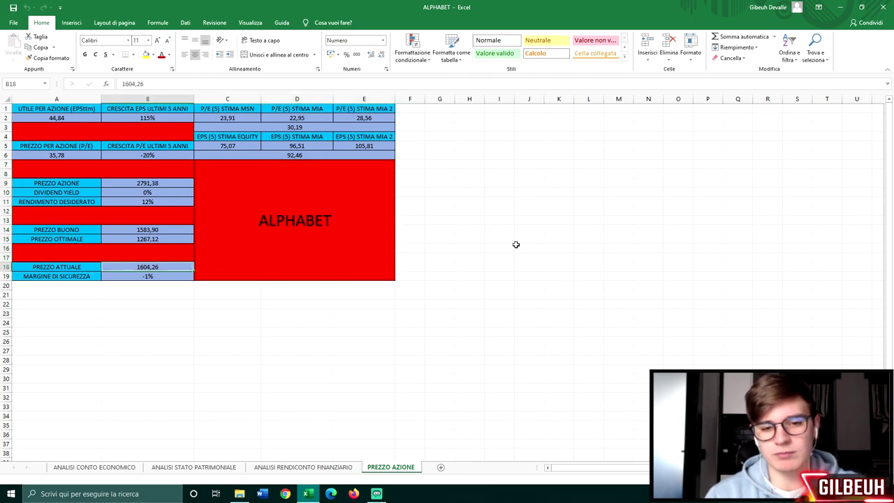
click(185, 182)
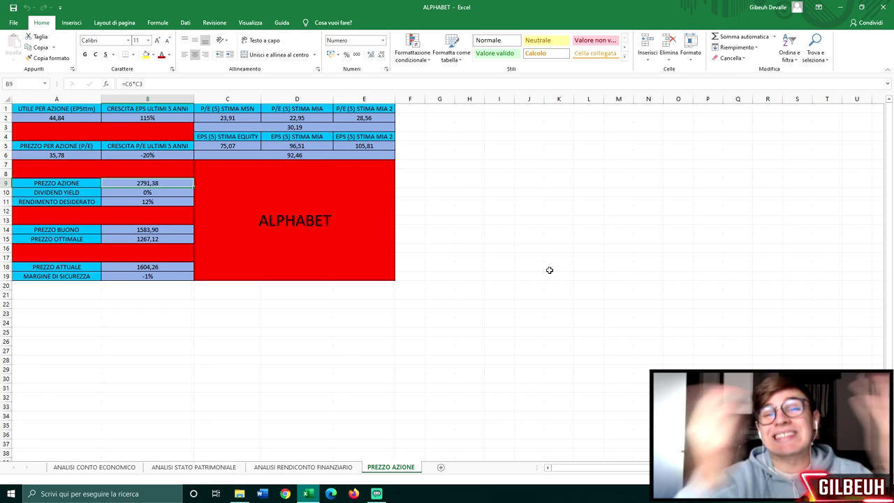
key(alt+Tab)
Open the JP MORGAN CHASE workbook and examine its combined P/E, combined EPS and PREZZO AZIONE formulas.
scroll(191, 251, down, 5)
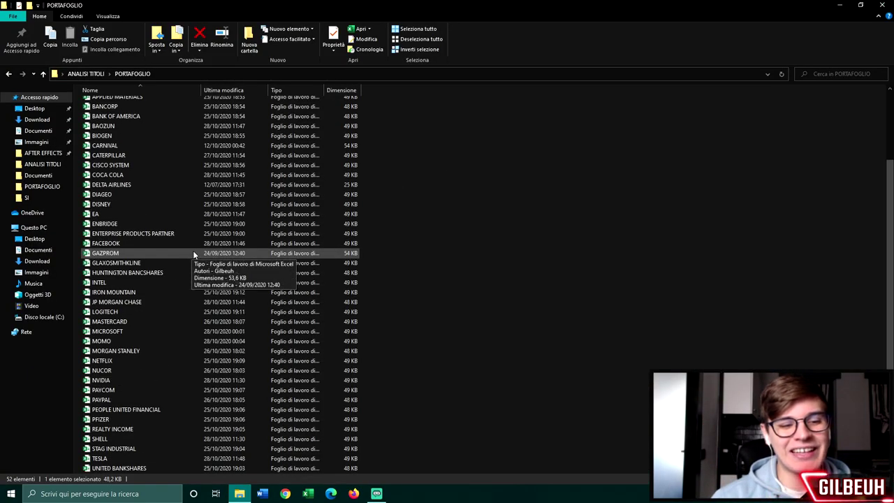
double_click(152, 263)
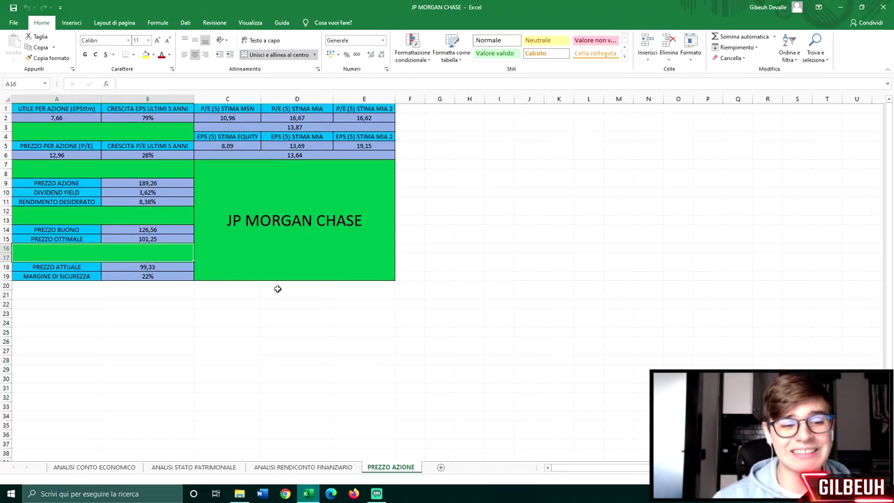
click(509, 322)
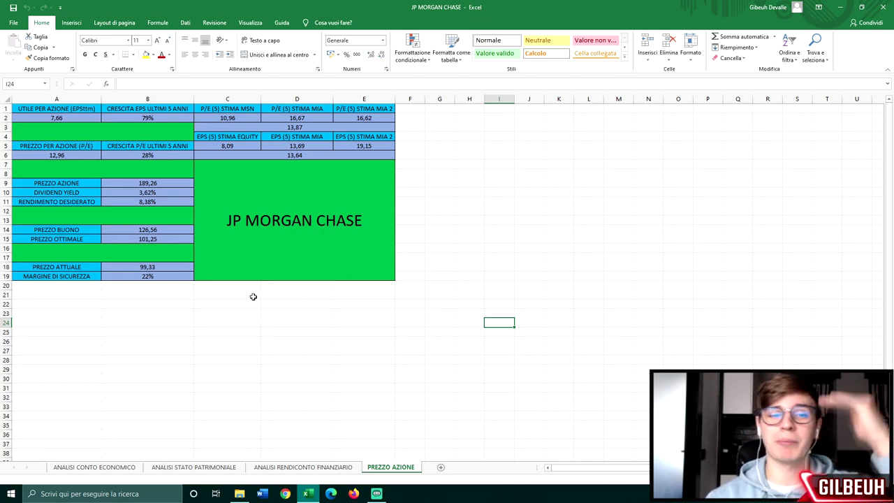
click(322, 130)
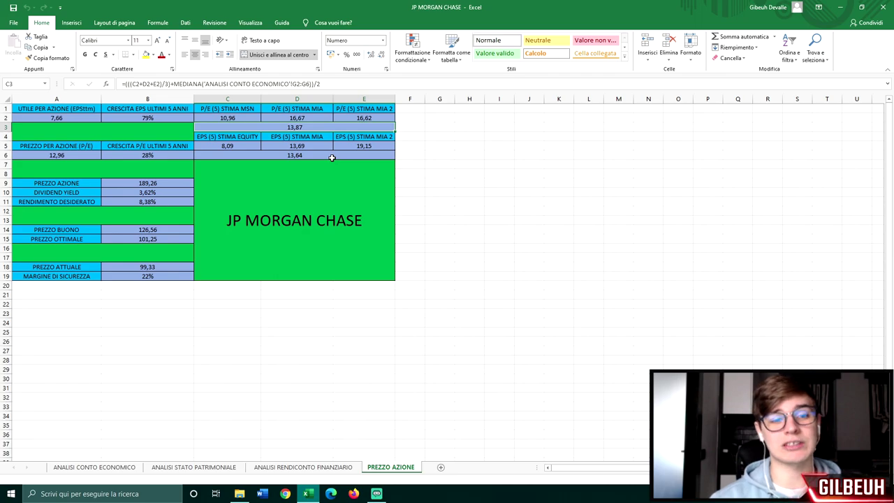
click(332, 157)
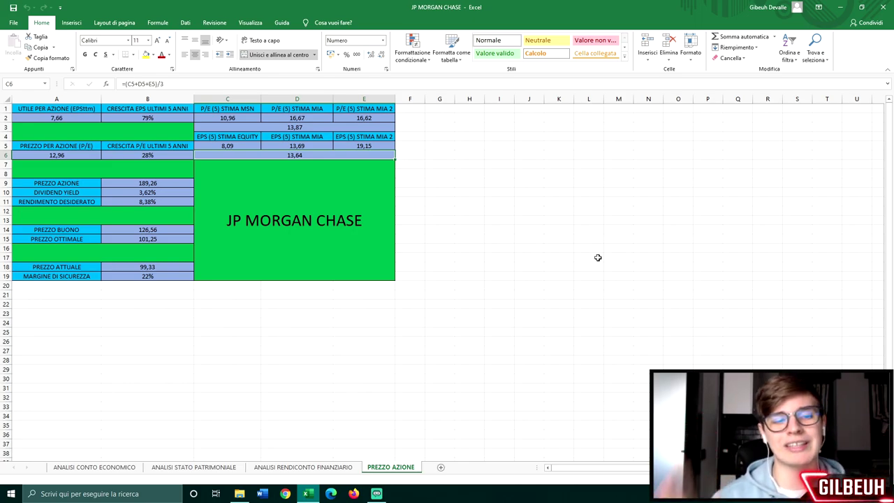
click(169, 183)
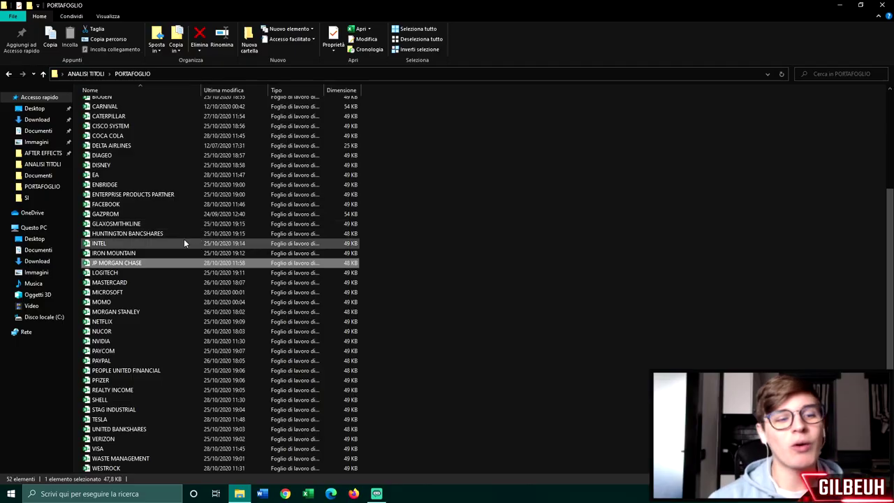
Open the VISA workbook and examine its combined EPS and P/E estimates.
double_click(108, 449)
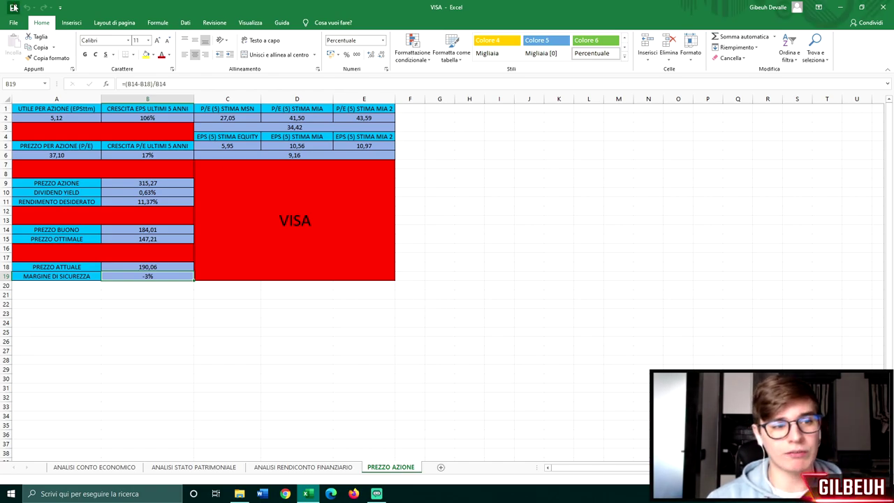
click(309, 178)
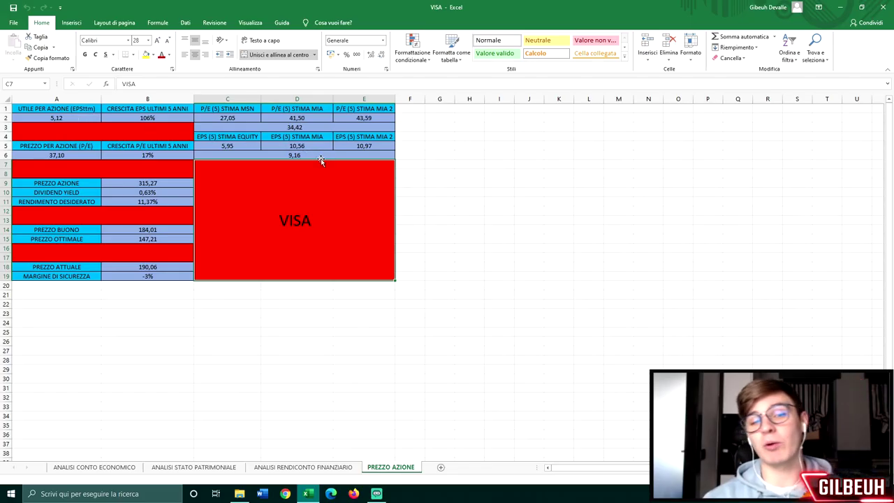
click(315, 154)
click(309, 128)
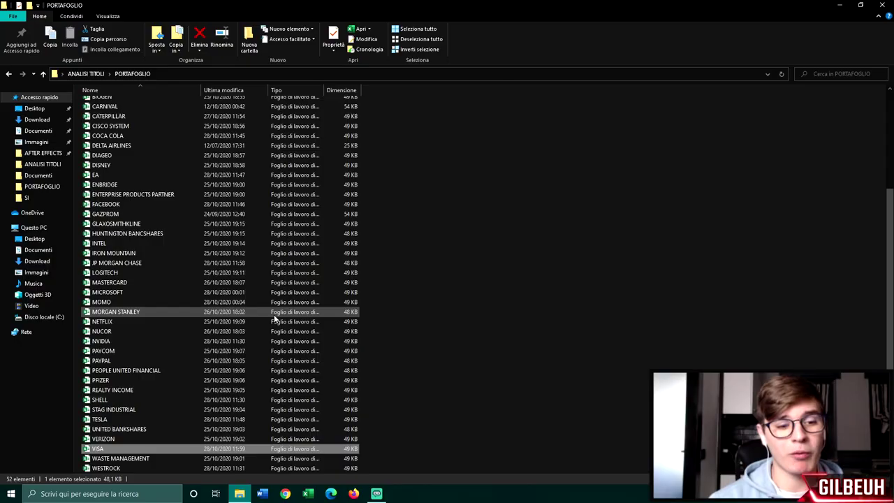
Review the share valuation in the COCA COLA workbook, and open the FACEBOOK workbook from the PORTAFOGLIO folder.
scroll(209, 279, up, 3)
double_click(137, 229)
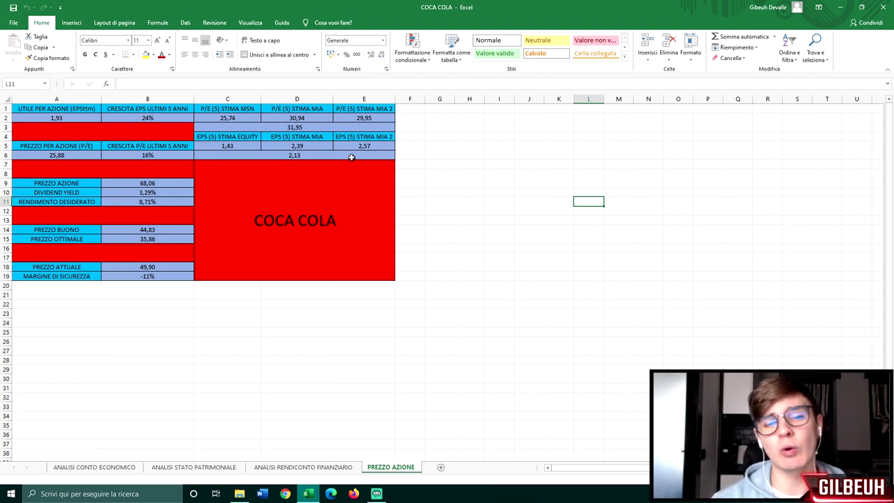
click(570, 211)
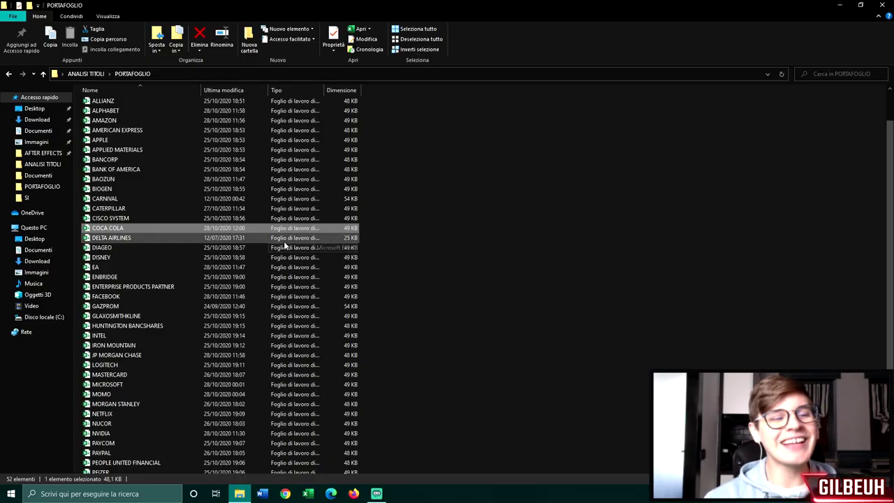
scroll(285, 246, down, 3)
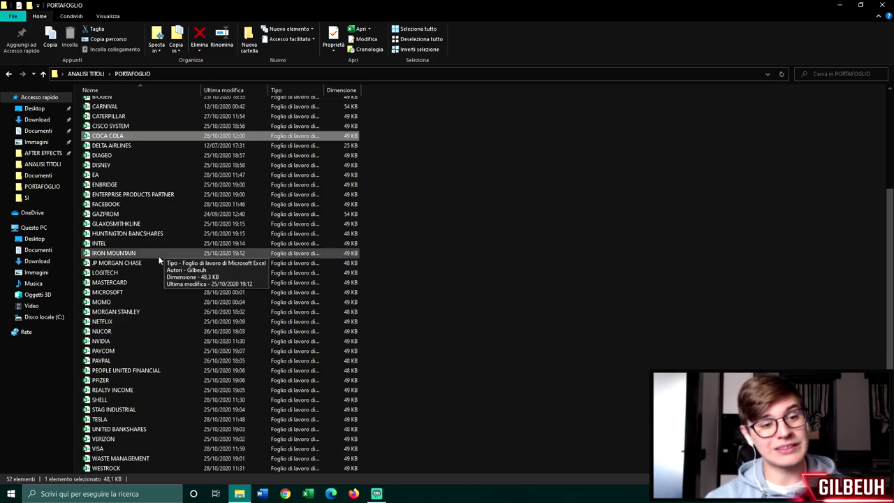
double_click(140, 205)
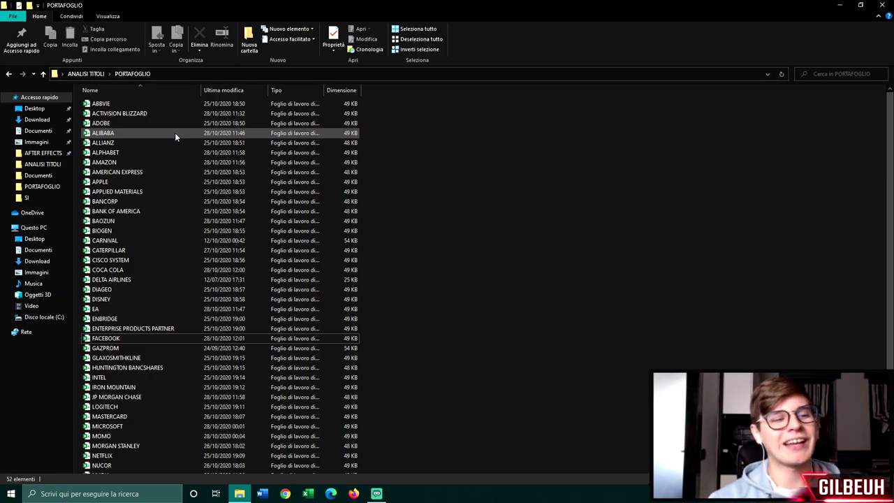
Open the ALIBABA workbook, examine its PREZZO AZIONE formula, and close it.
double_click(174, 132)
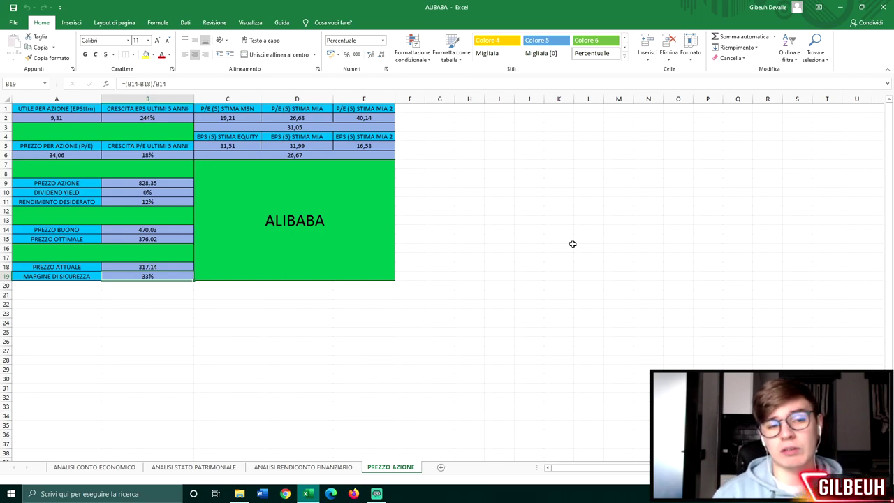
click(575, 240)
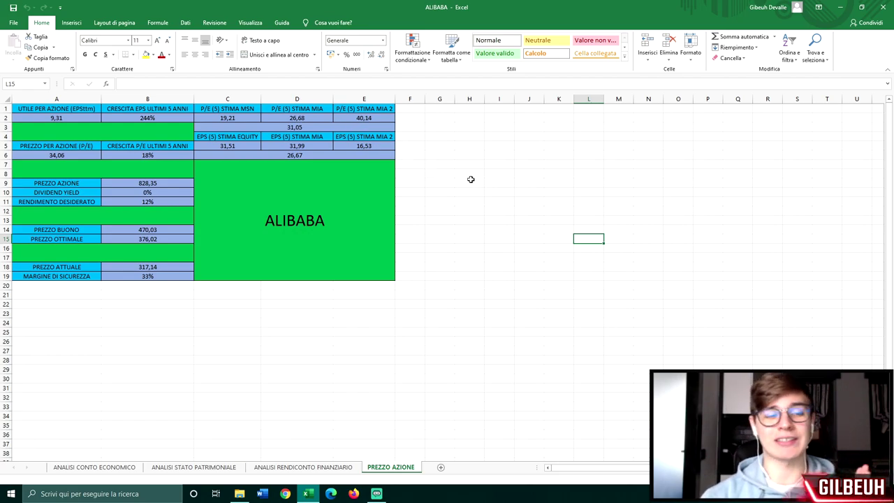
click(147, 183)
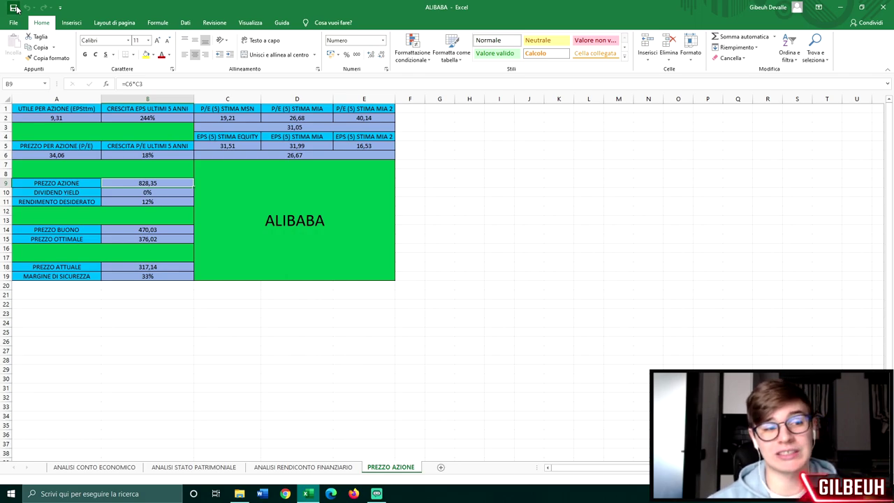
click(889, 5)
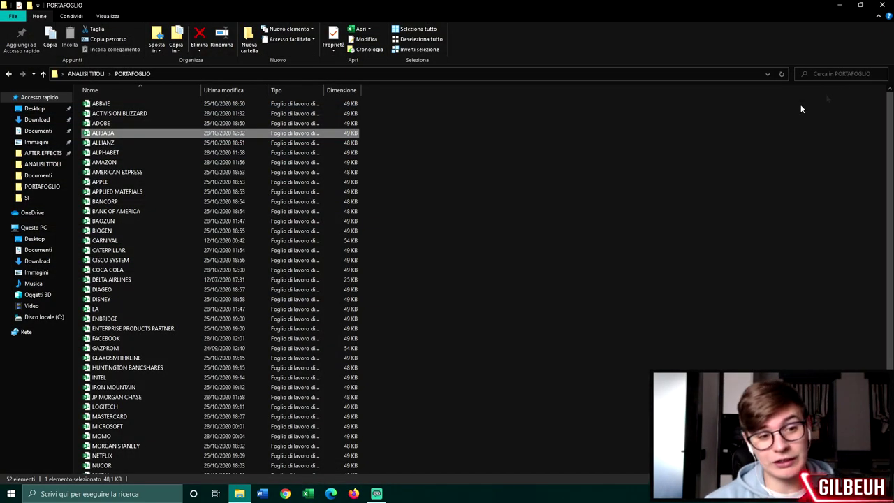
Open the BAOZUN workbook, review its share price valuation and safety margin, and return to the PORTAFOGLIO folder.
scroll(229, 209, down, 2)
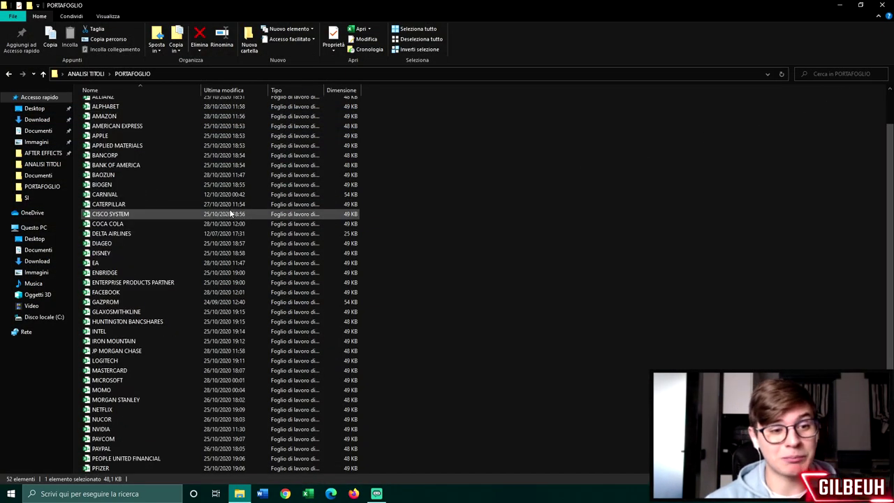
click(231, 173)
double_click(232, 174)
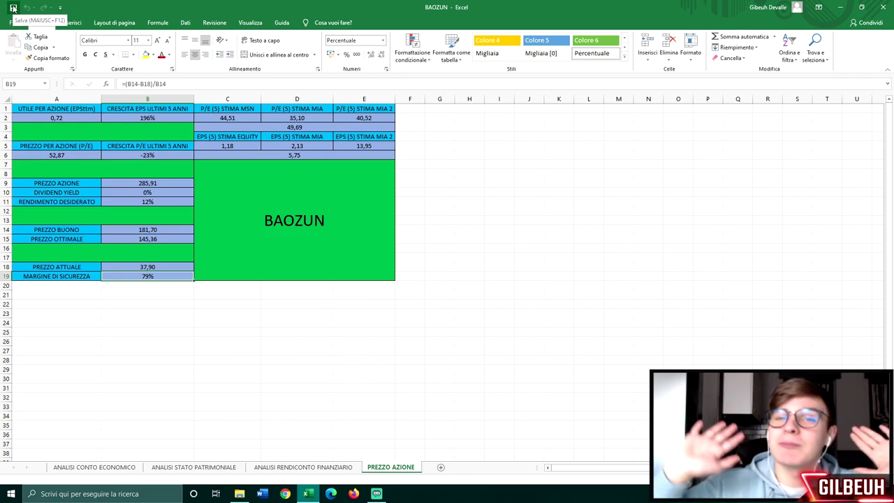
click(840, 7)
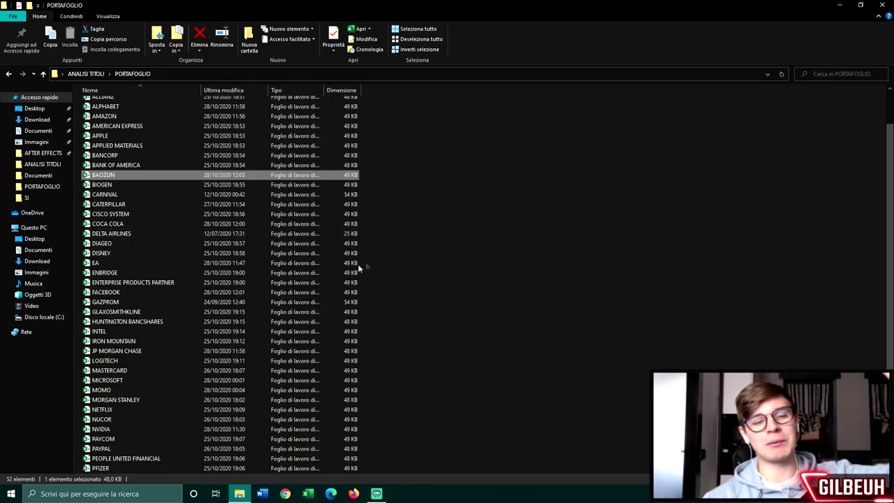
Open the EA workbook and examine its combined EPS and P/E estimate formulas.
click(320, 265)
double_click(319, 264)
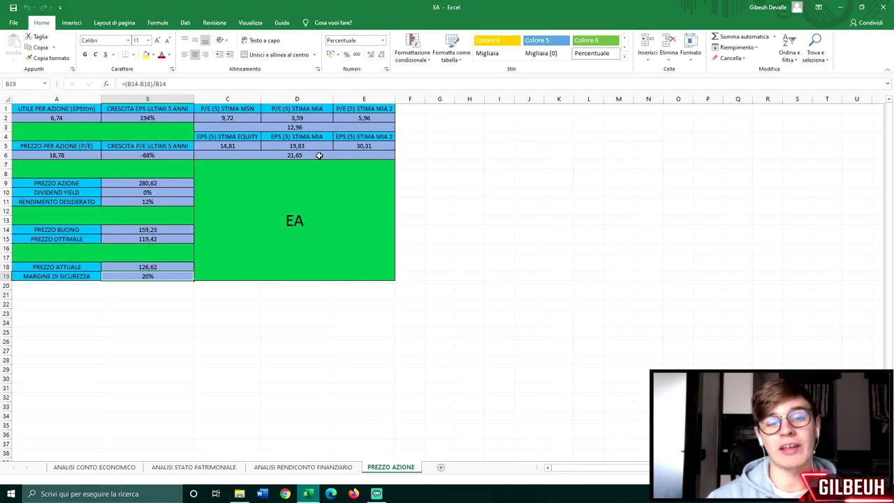
click(319, 155)
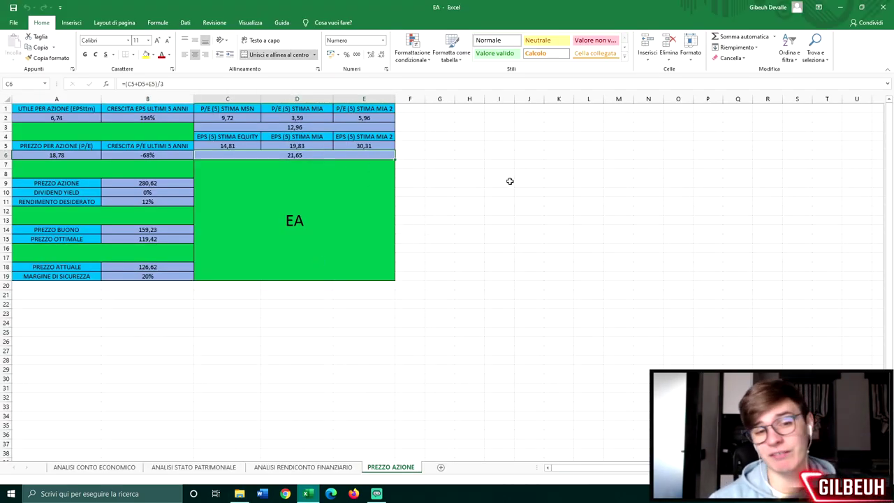
click(324, 127)
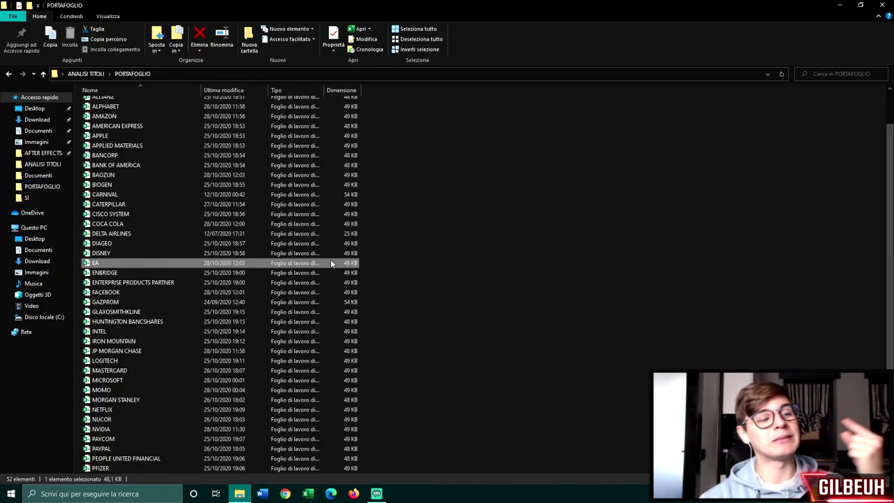
Examine the combined SPS, combined P/S and PREZZO AZIONE formulas in the TESLA workbook, and close the PORTAFOGLIO folder.
scroll(329, 259, down, 3)
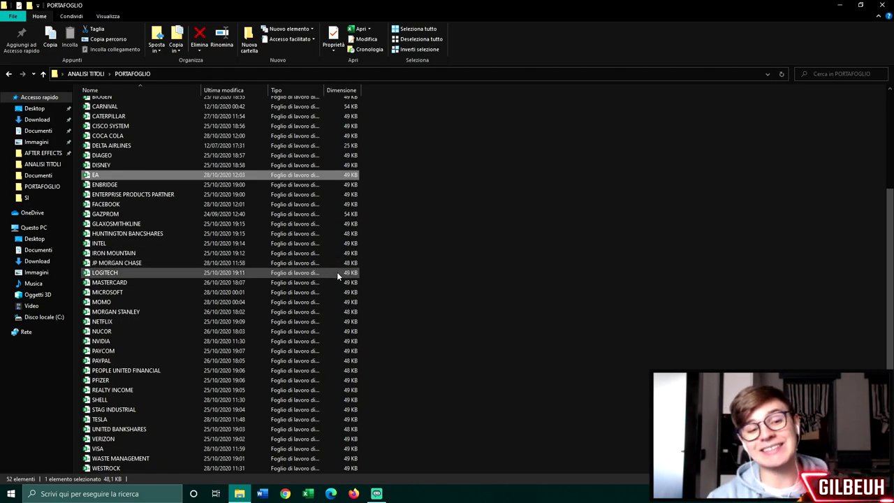
double_click(284, 420)
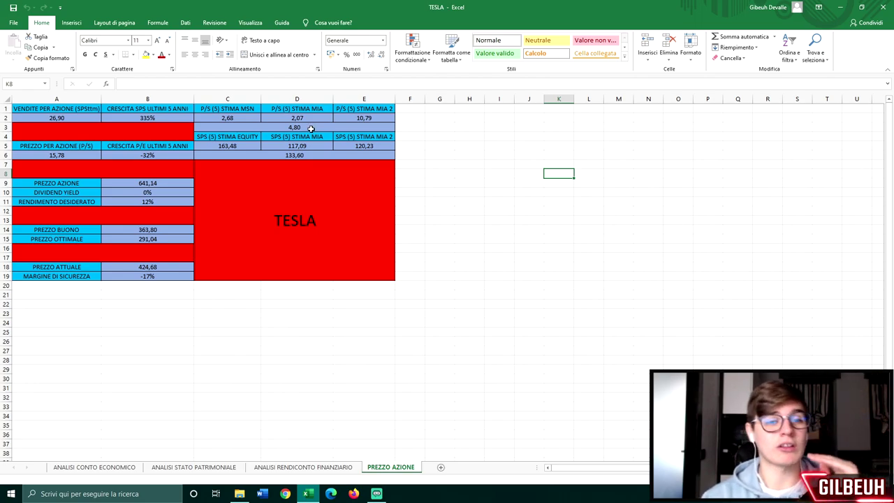
click(326, 155)
click(315, 129)
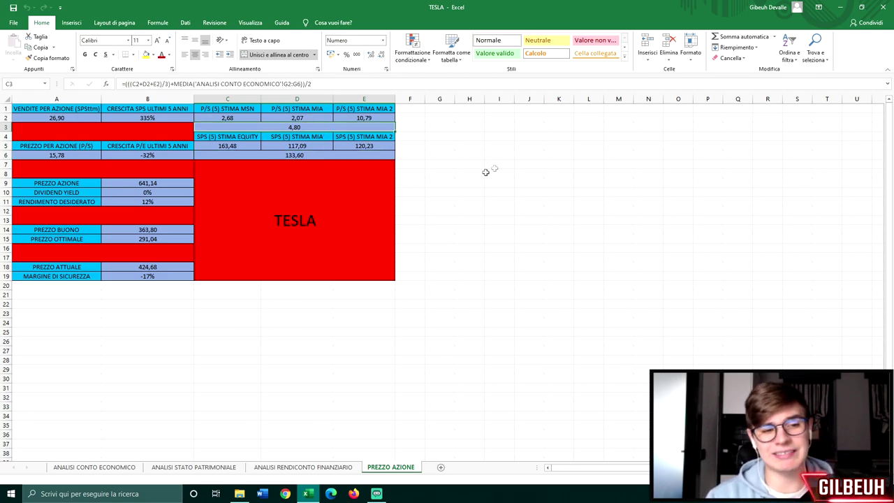
click(166, 183)
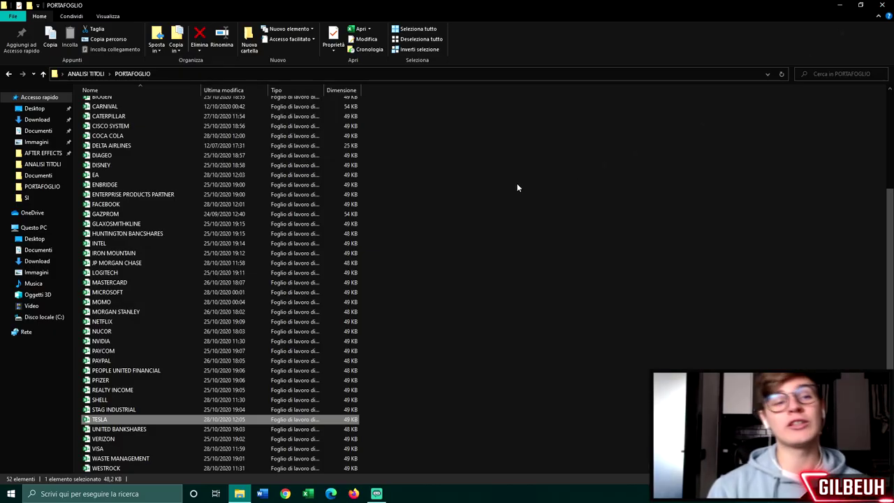
click(882, 5)
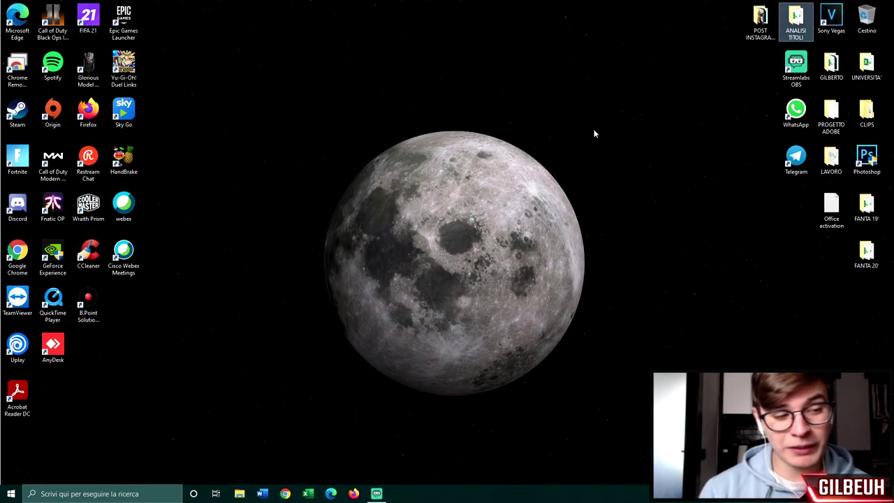